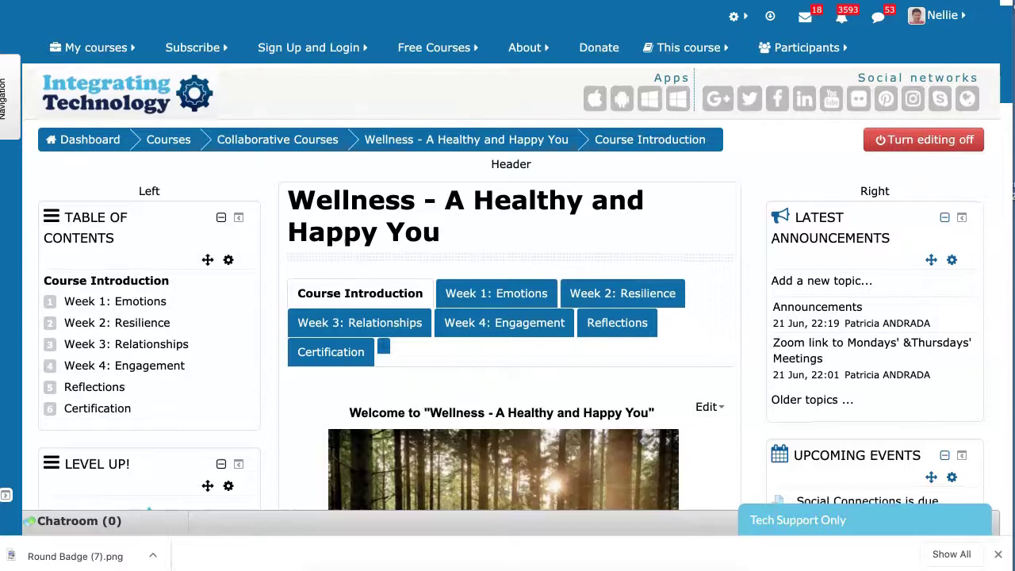
Scroll the Wellness course page to locate the Course Introduction section.
scroll(518, 285, down, 1)
scroll(519, 286, down, 1)
scroll(512, 285, down, 3)
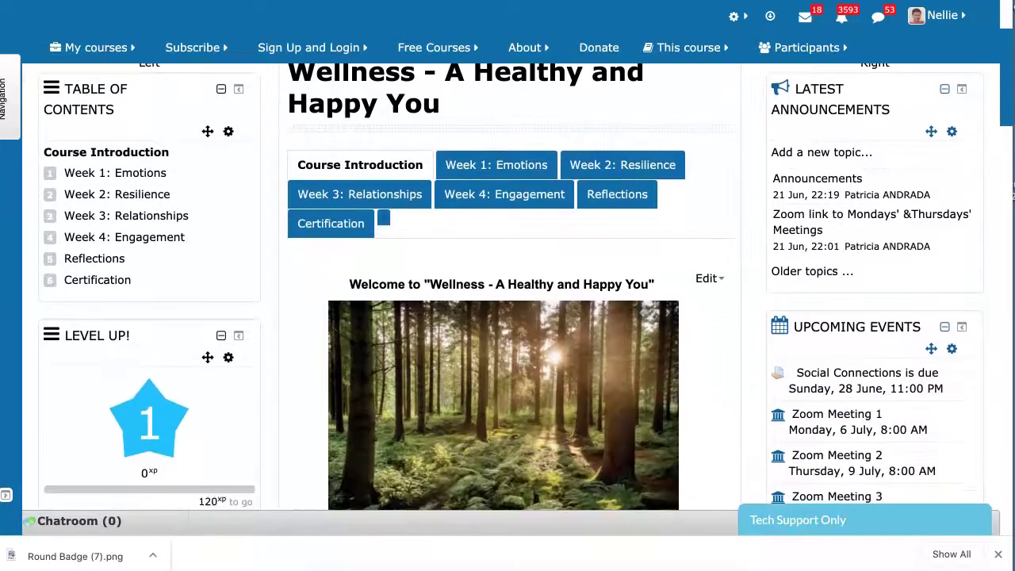
scroll(511, 286, up, 5)
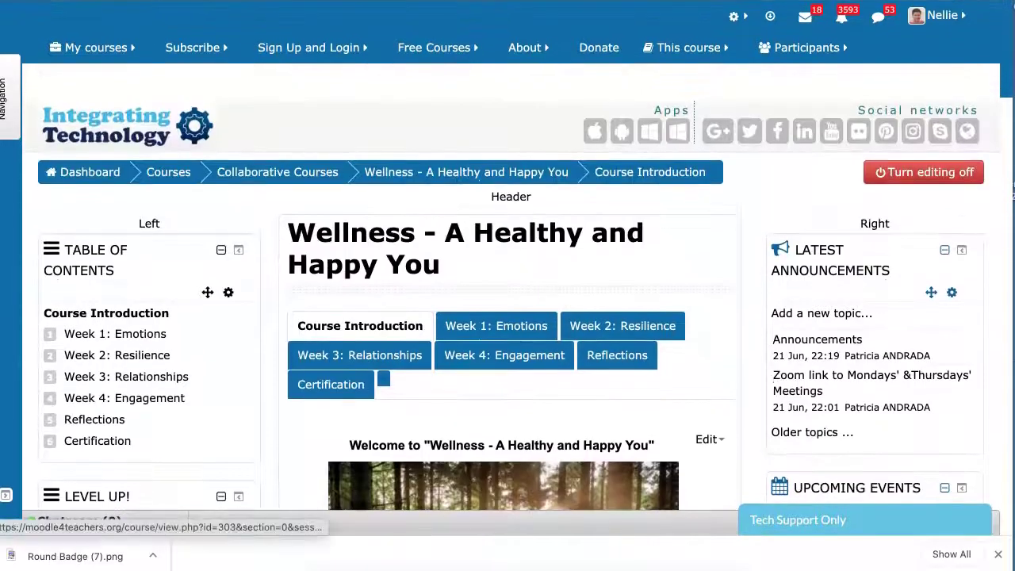
scroll(508, 285, down, 4)
scroll(702, 238, down, 2)
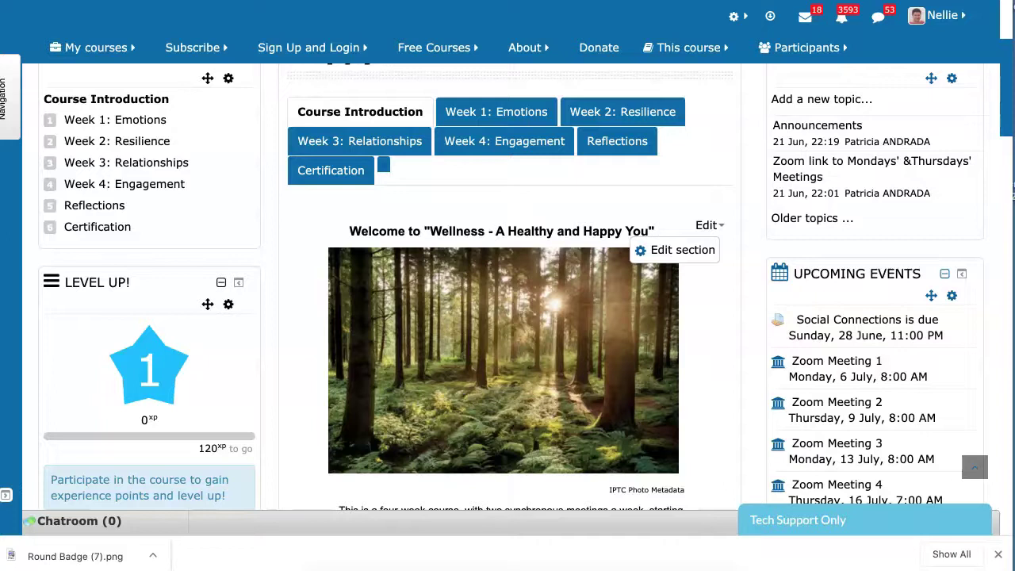
Scroll back to Course Introduction and open its Edit section page.
scroll(526, 285, down, 1)
scroll(496, 226, up, 3)
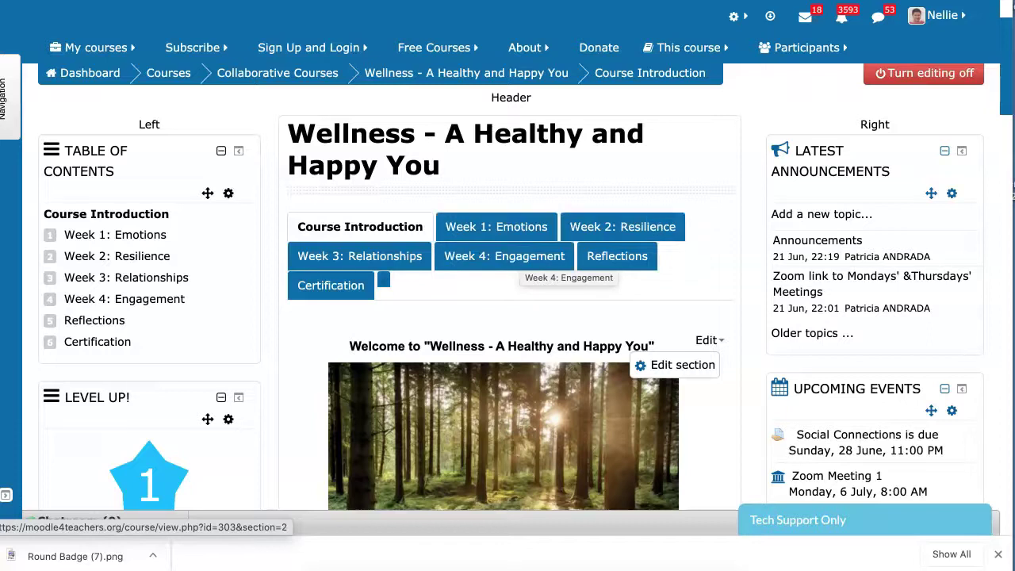
scroll(507, 317, down, 3)
scroll(507, 285, down, 5)
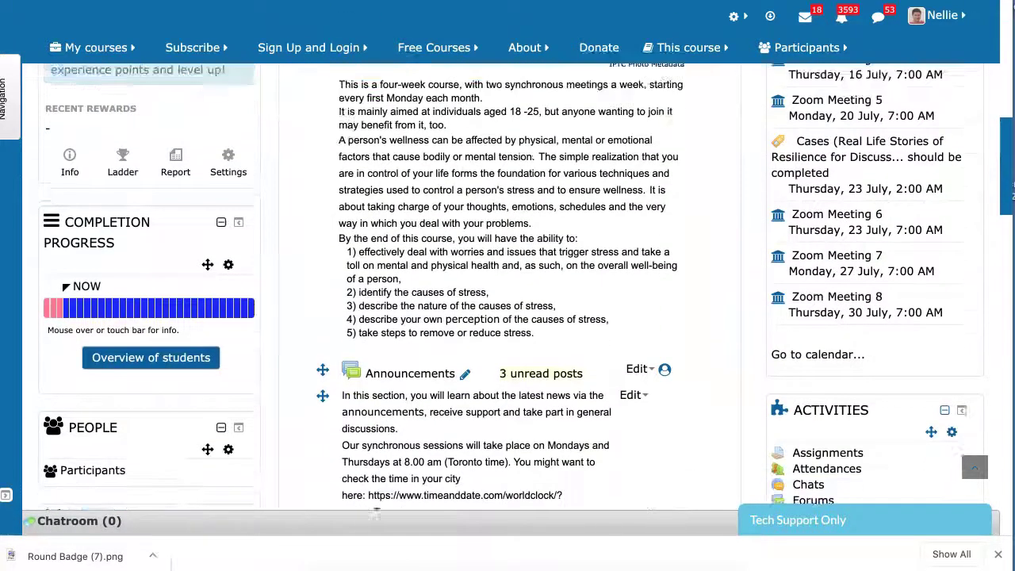
scroll(662, 131, up, 3)
scroll(662, 131, up, 1)
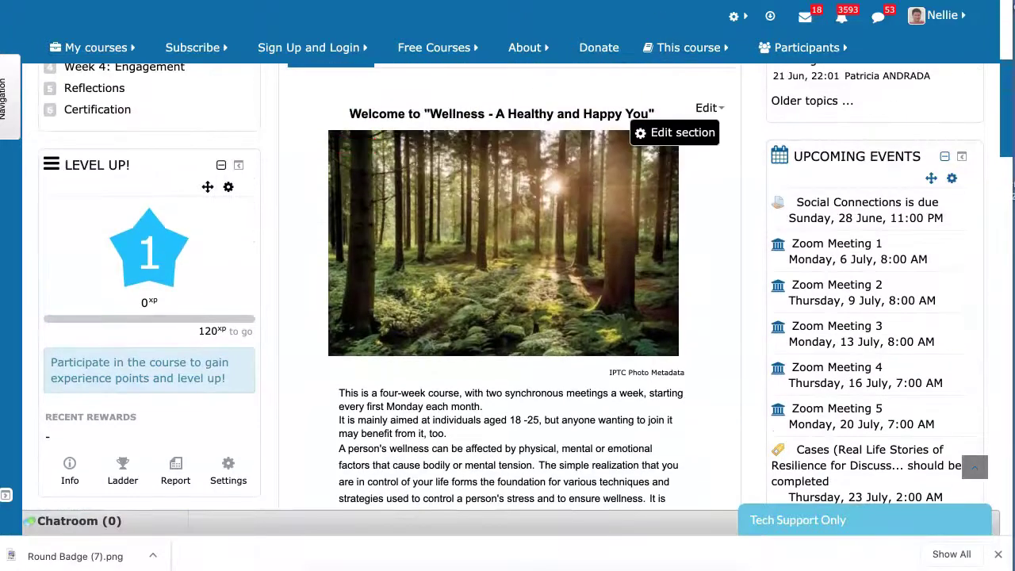
click(674, 132)
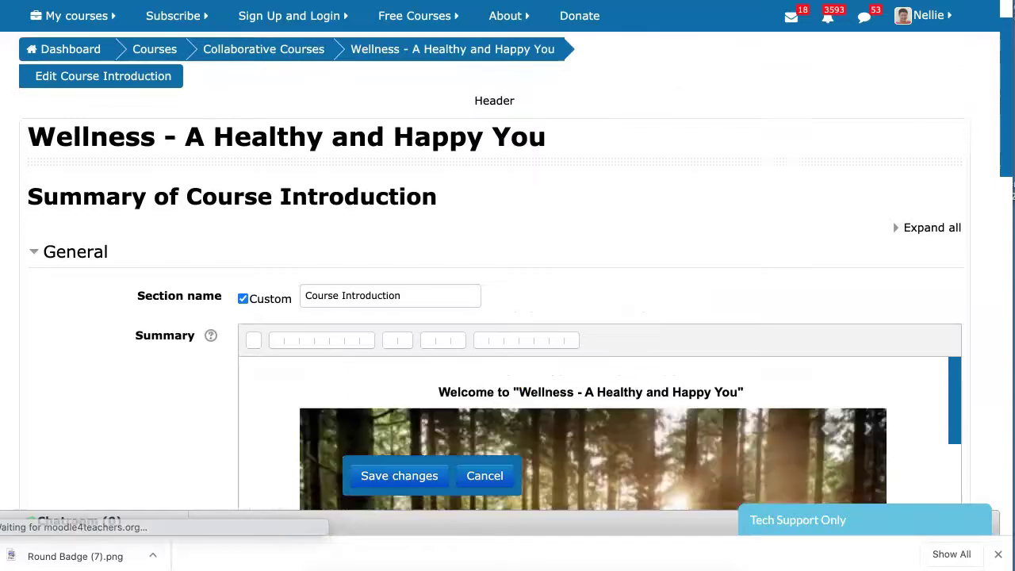
Select the whole summary, from the forest image through the five learning outcomes.
scroll(507, 318, down, 3)
scroll(595, 357, down, 6)
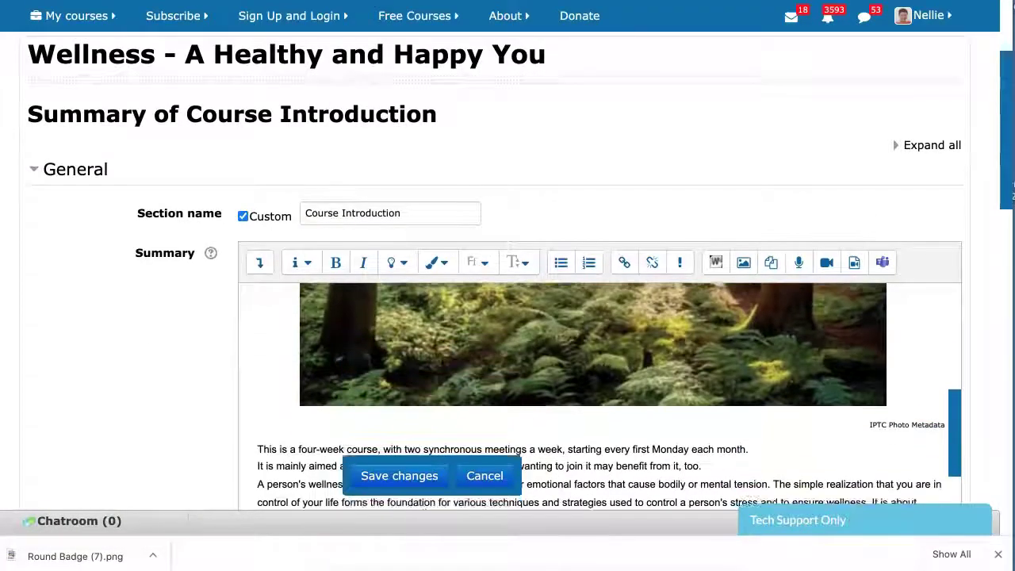
scroll(600, 246, down, 1)
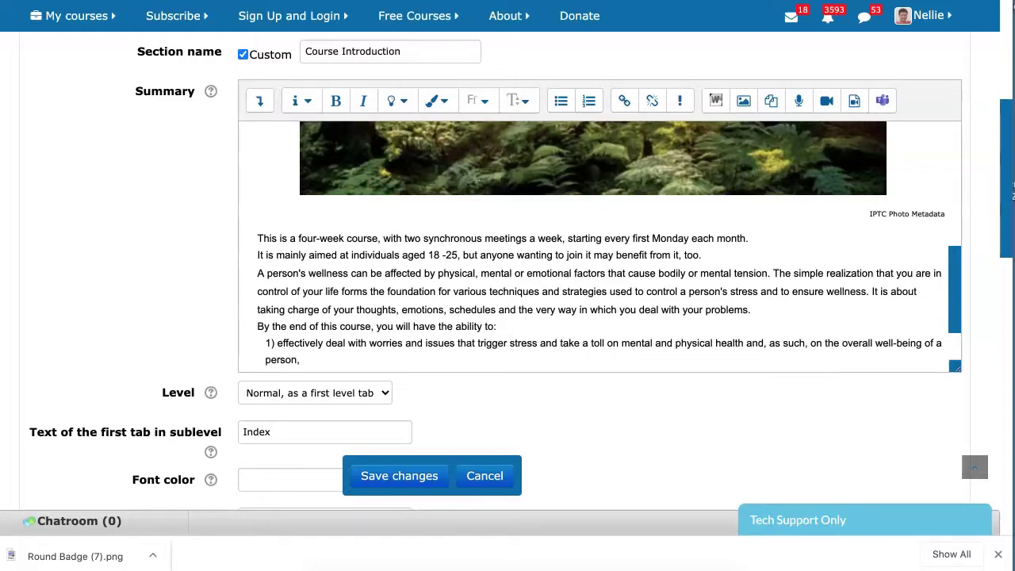
drag(257, 238, 701, 254)
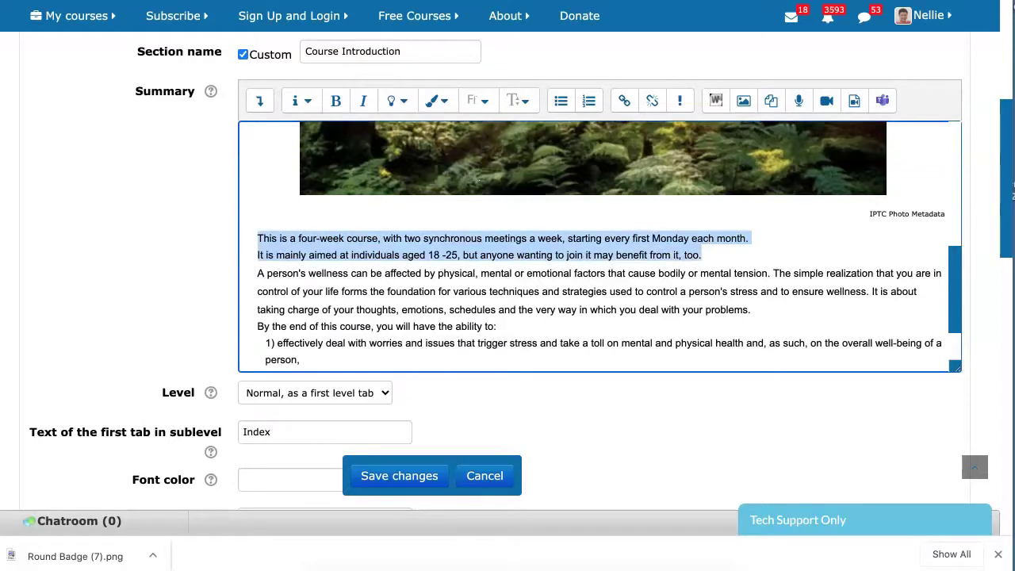
click(290, 255)
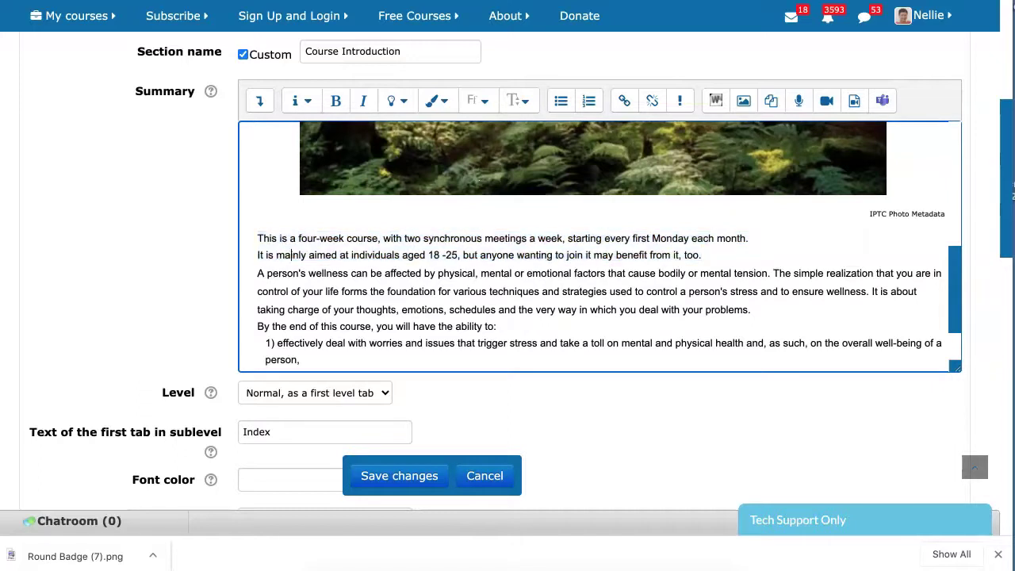
key(ctrl+shift+End)
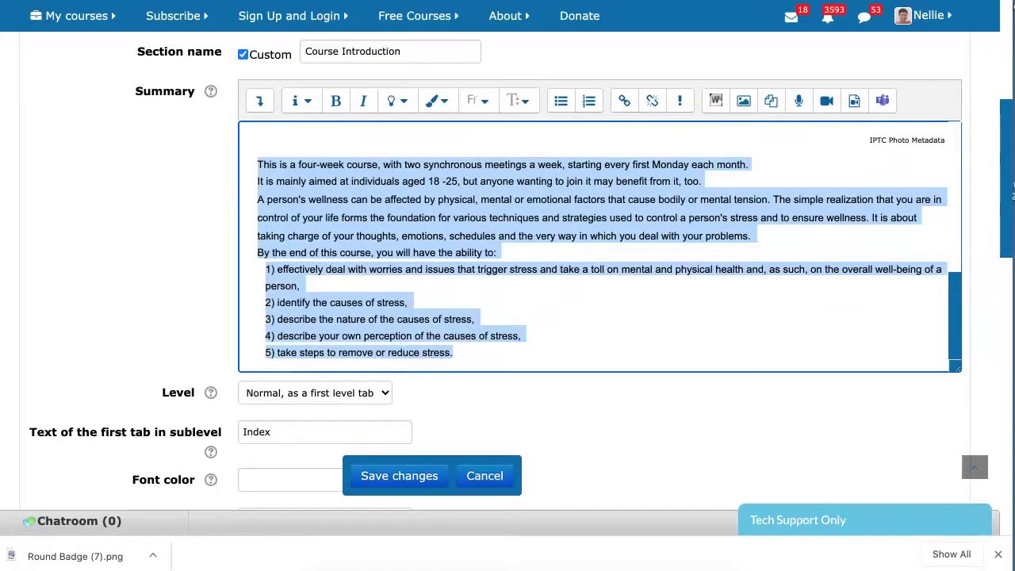
scroll(599, 246, up, 2)
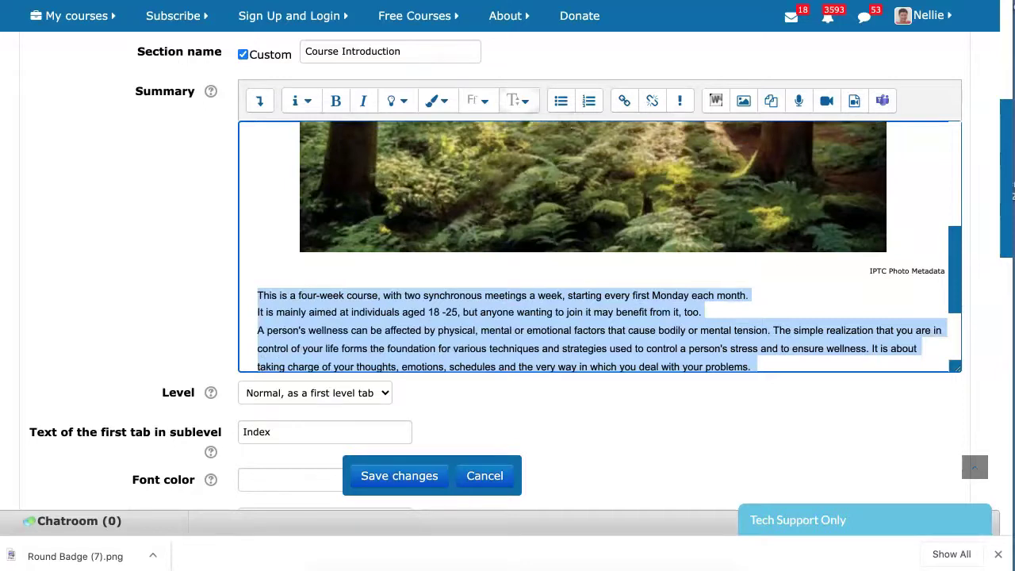
Set the selected summary to medium size Arial and save the section.
click(519, 101)
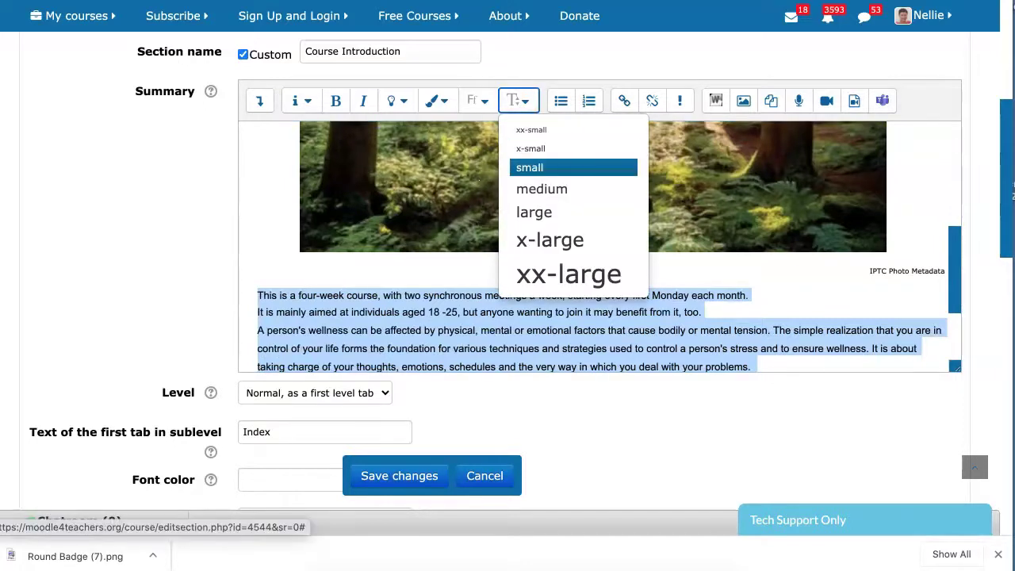
click(541, 189)
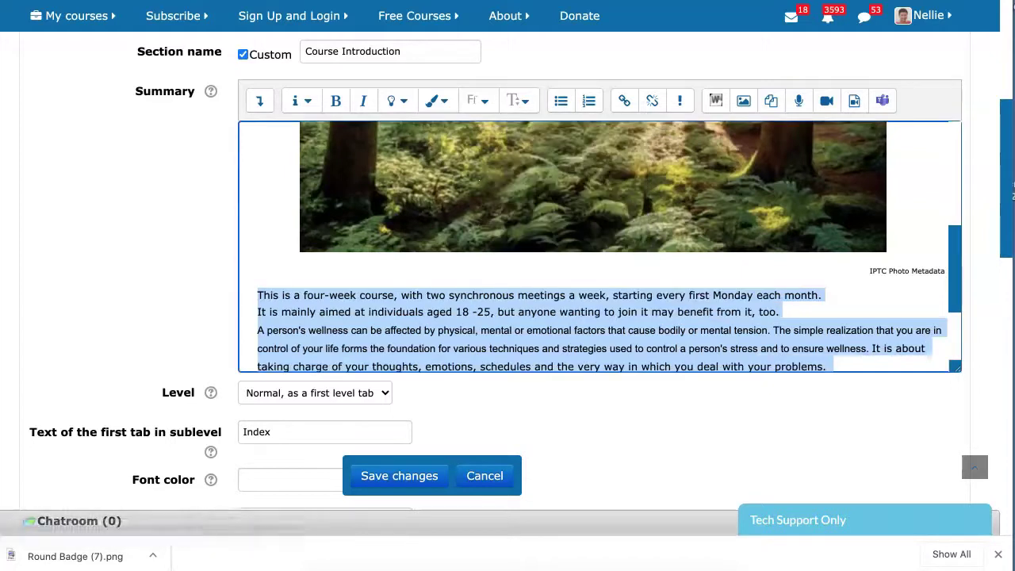
click(478, 101)
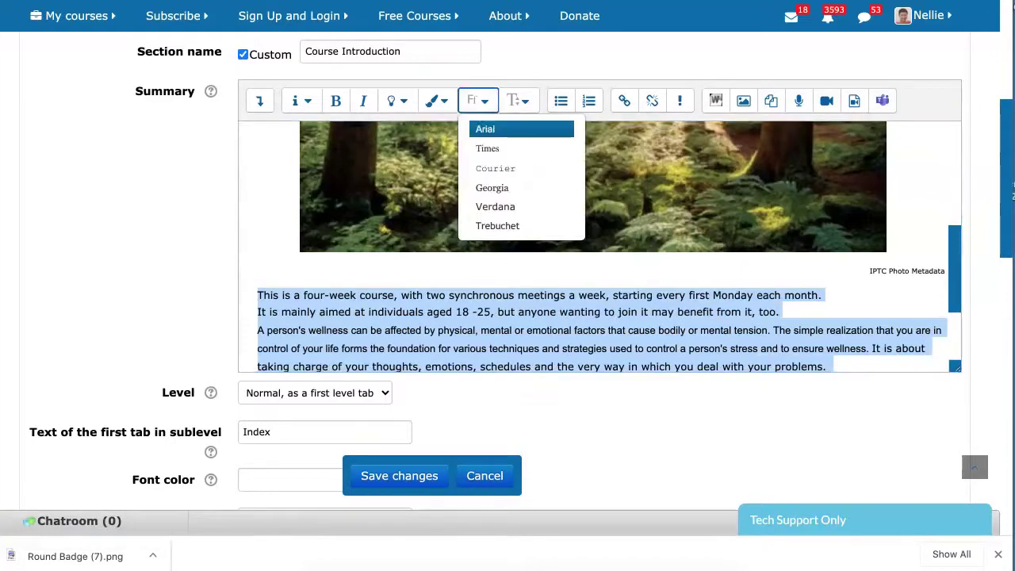
click(484, 129)
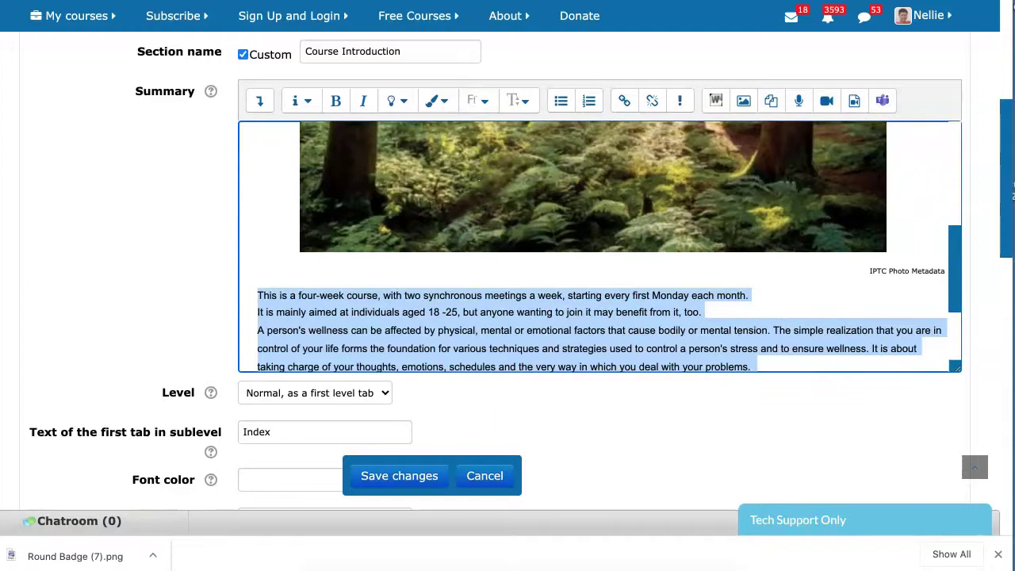
scroll(599, 245, down, 3)
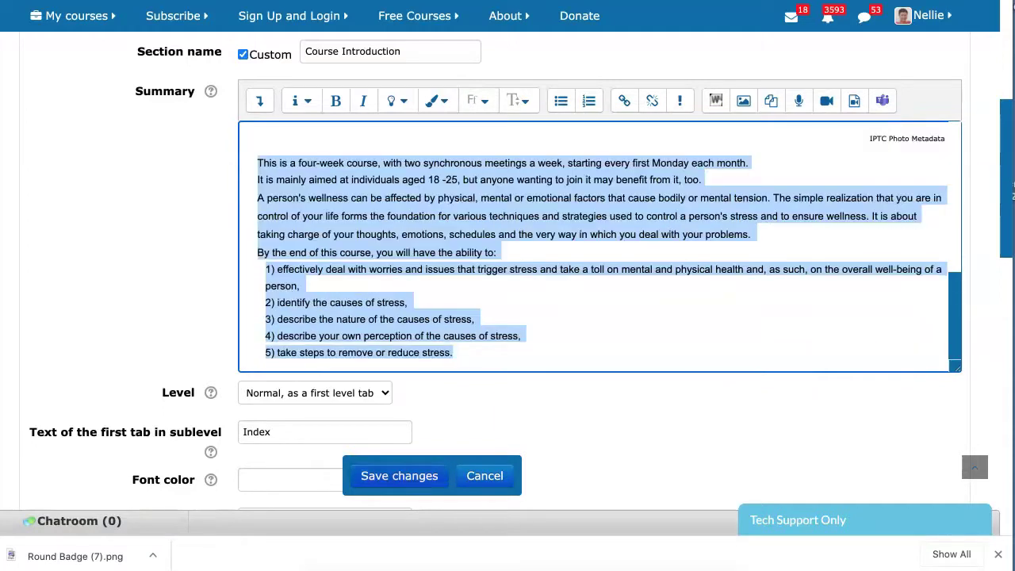
click(399, 476)
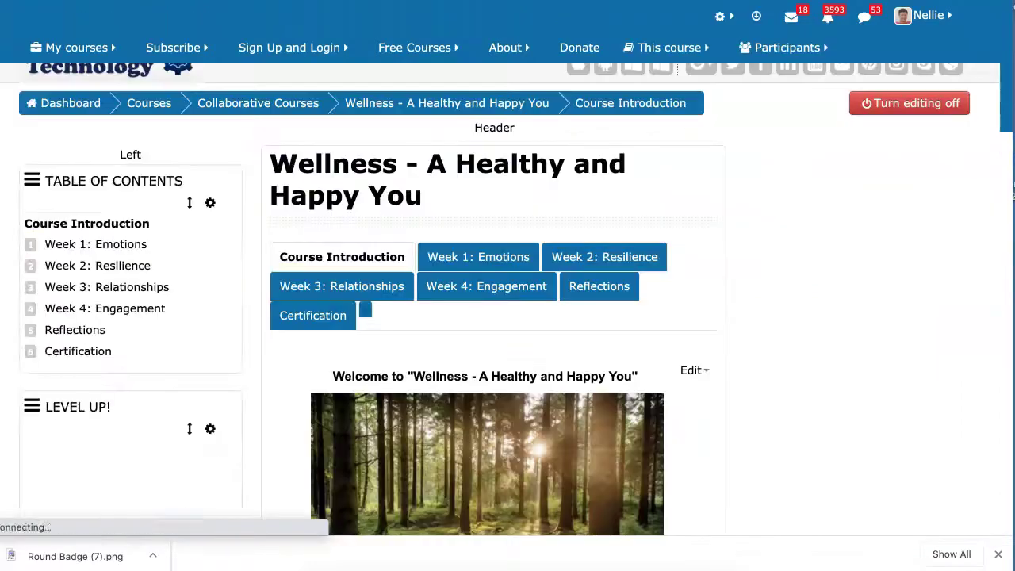
Check the restyled summary on the course page, then reopen Course Introduction's edit page.
scroll(507, 286, down, 5)
scroll(508, 285, down, 1)
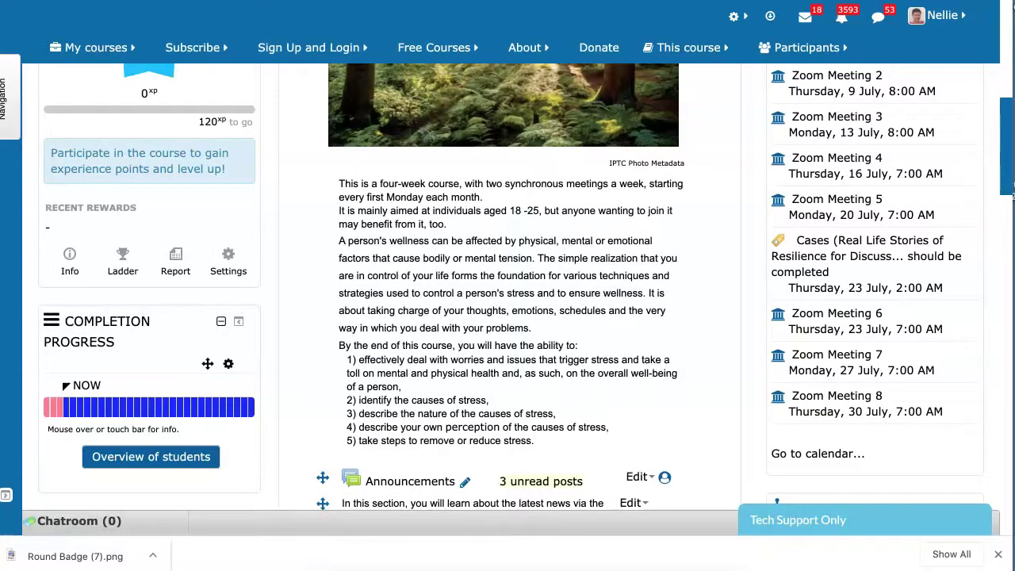
scroll(508, 285, up, 5)
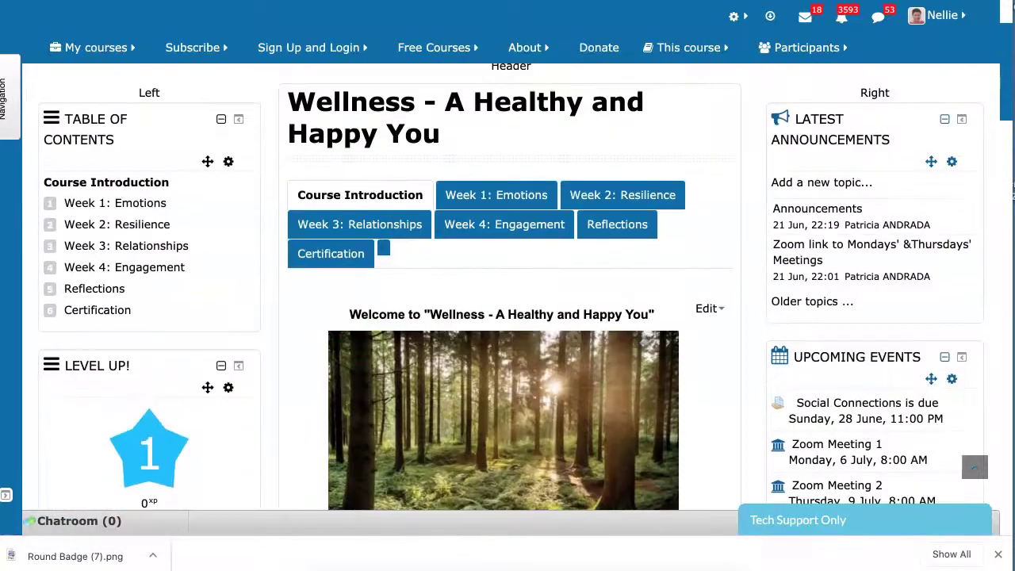
click(678, 333)
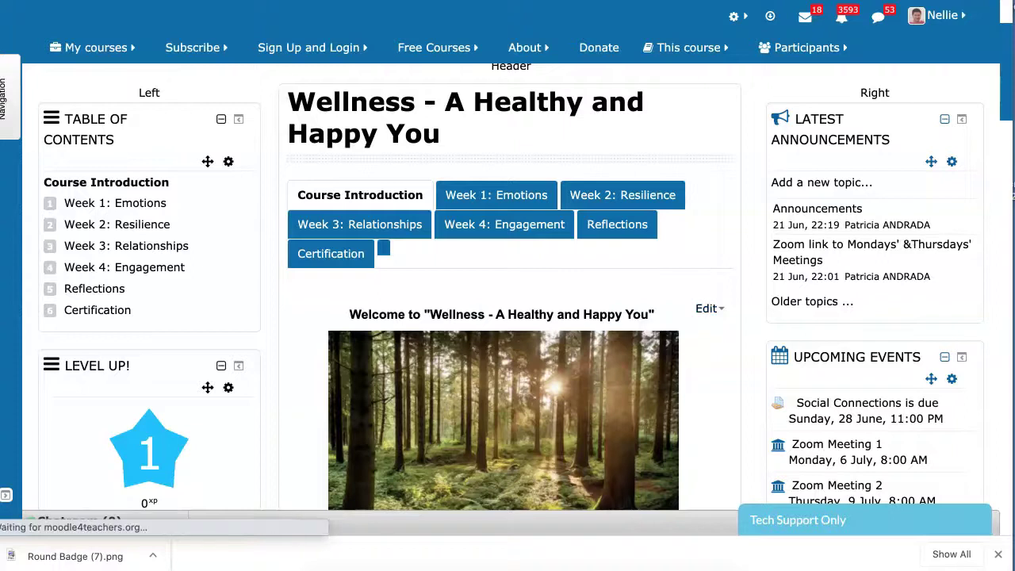
scroll(662, 70, down, 4)
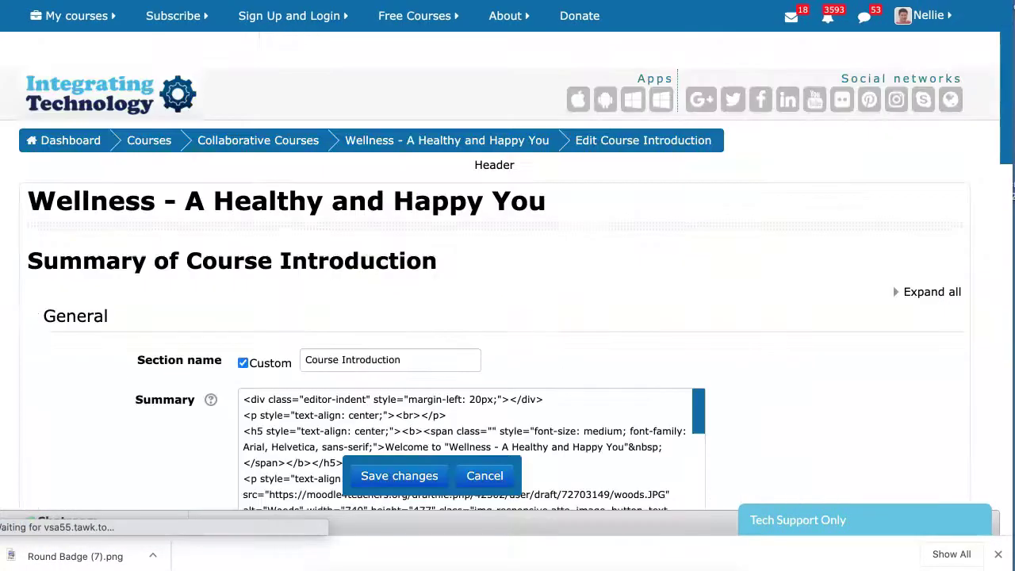
scroll(870, 246, down, 3)
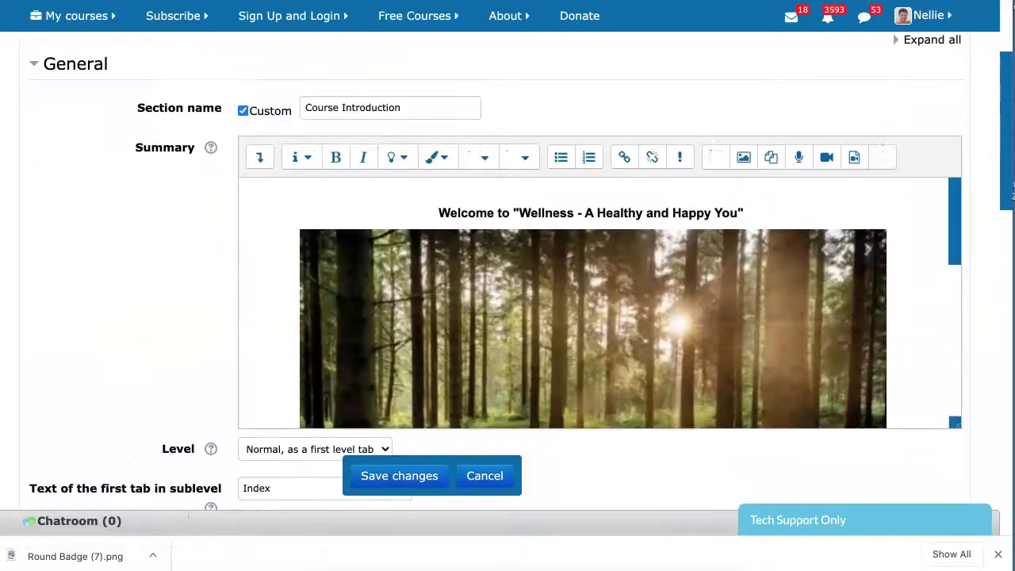
scroll(870, 247, down, 5)
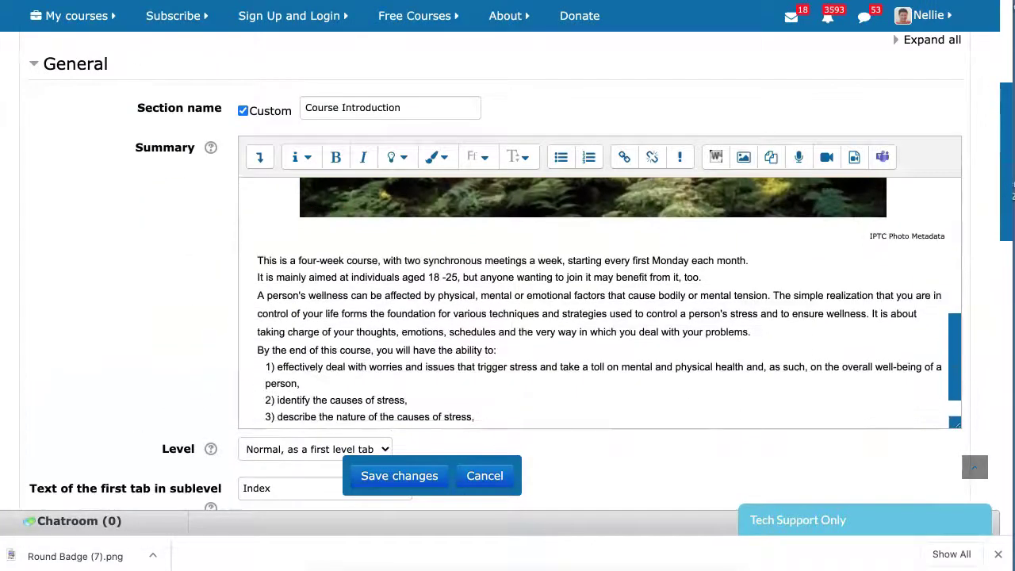
scroll(870, 247, down, 1)
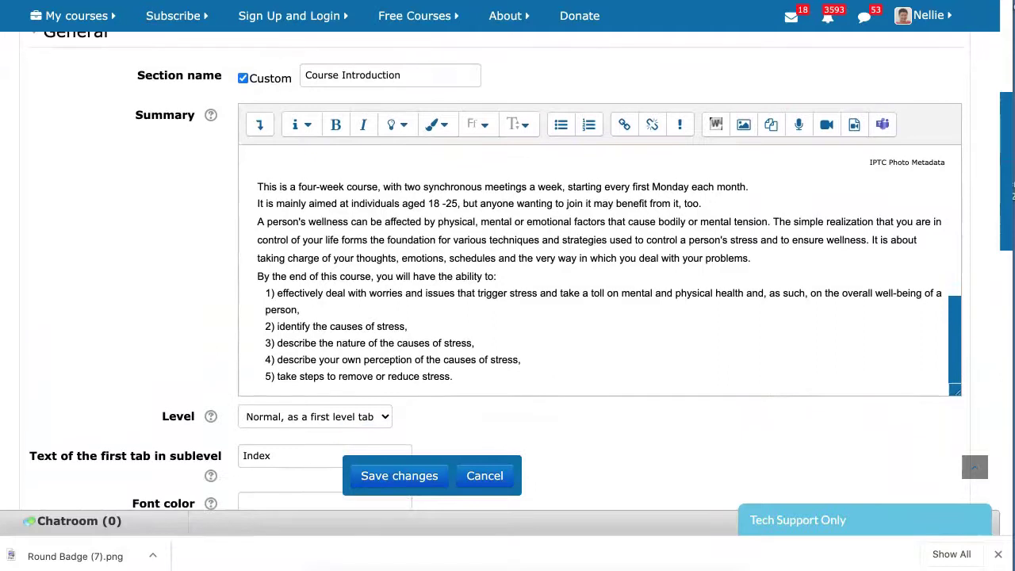
scroll(521, 271, down, 3)
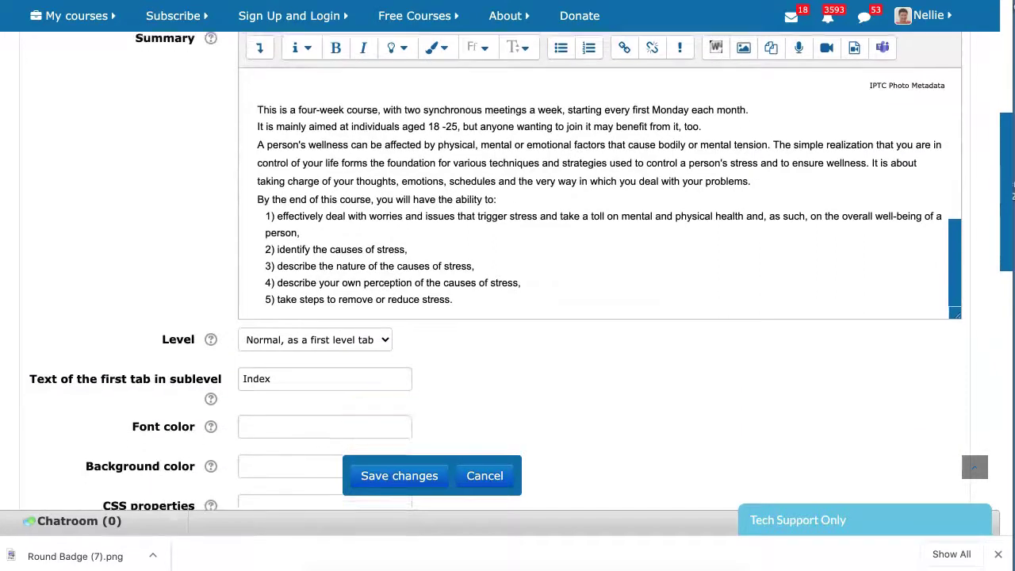
scroll(600, 180, up, 5)
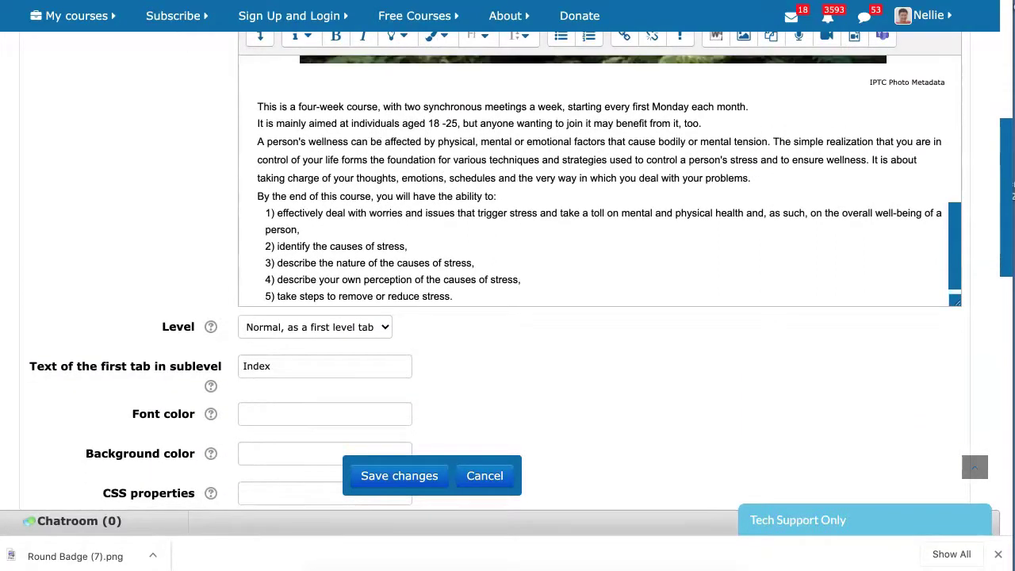
scroll(601, 238, up, 8)
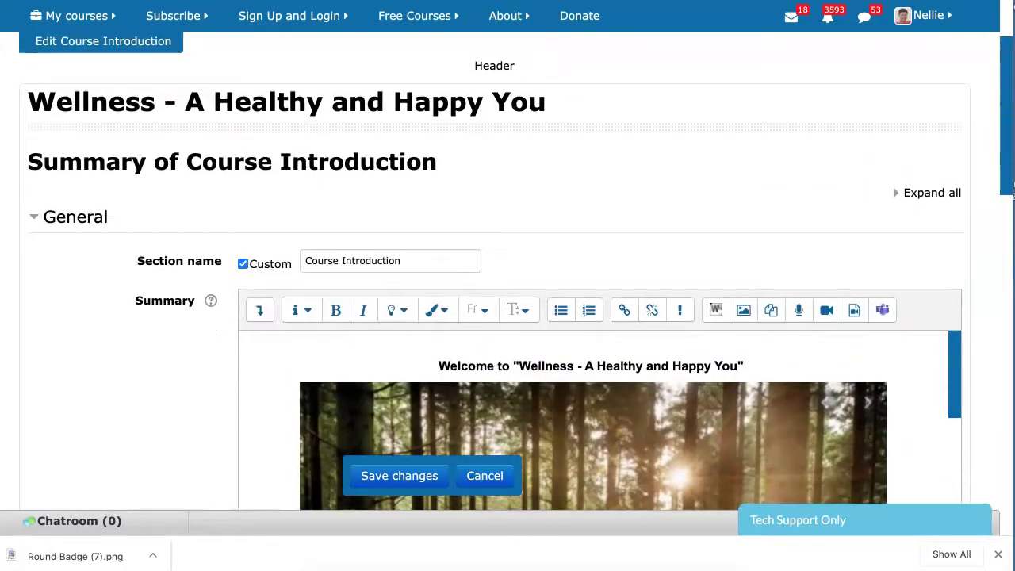
Check Editor preferences in the user menu, confirming Atto HTML editor is selected.
click(926, 15)
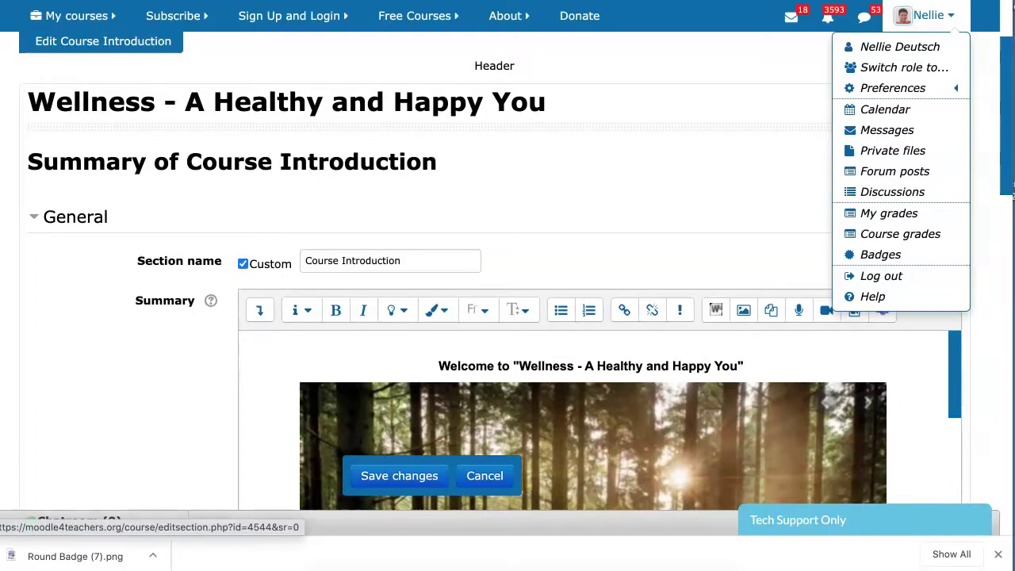
click(893, 87)
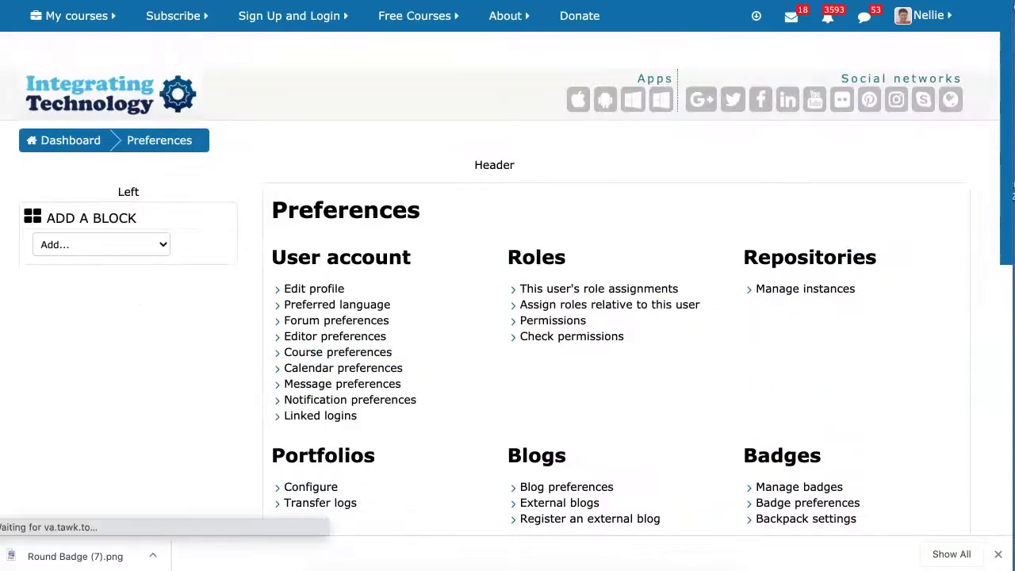
click(335, 336)
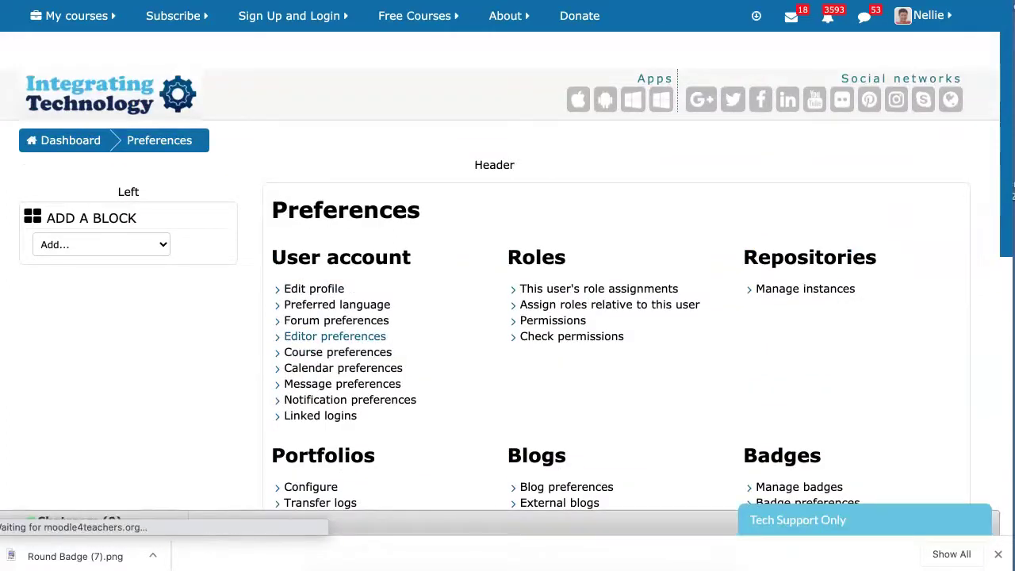
scroll(508, 290, down, 2)
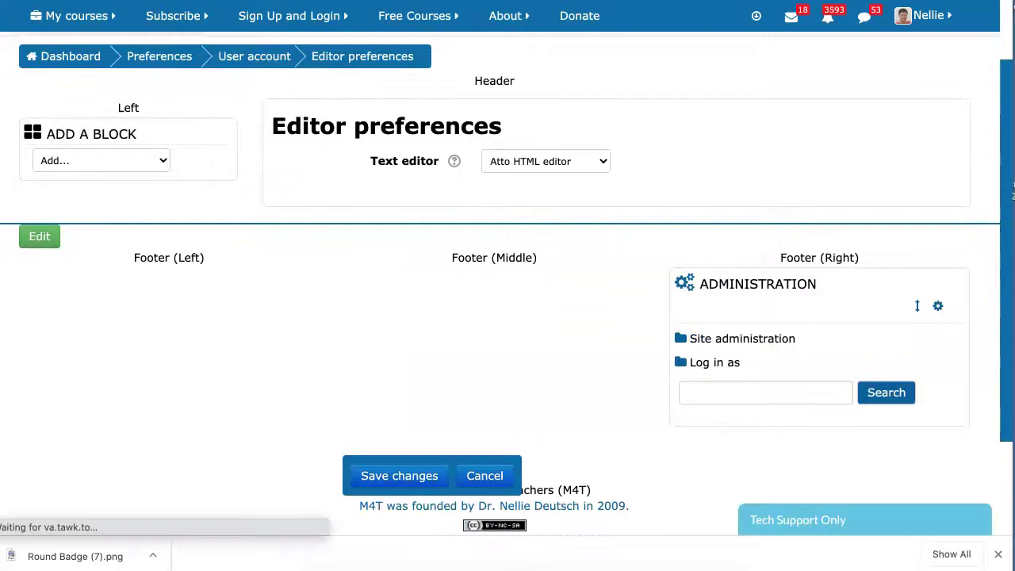
click(545, 161)
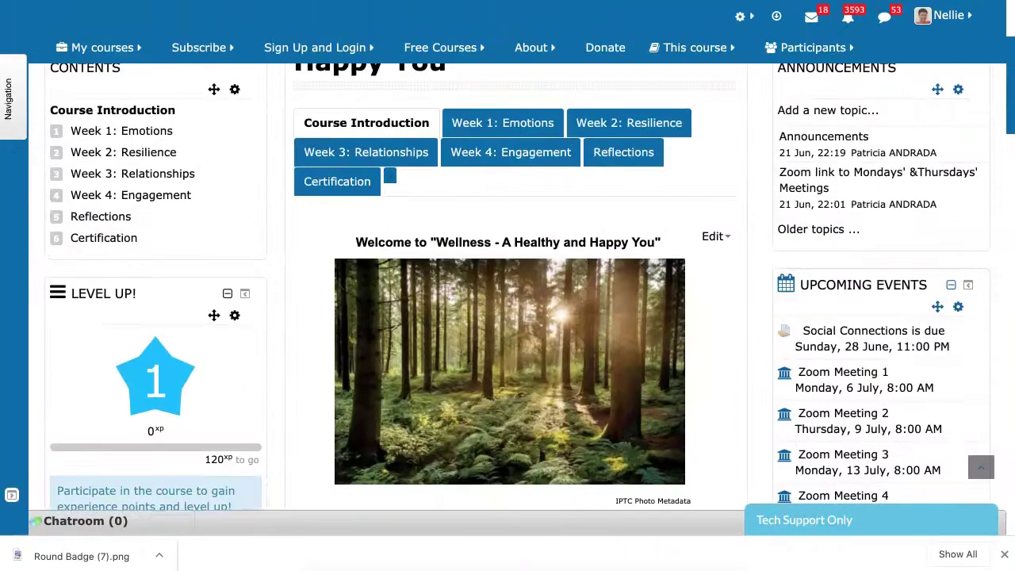
Reopen the Course Introduction edit page and scroll down to the course goals.
click(714, 236)
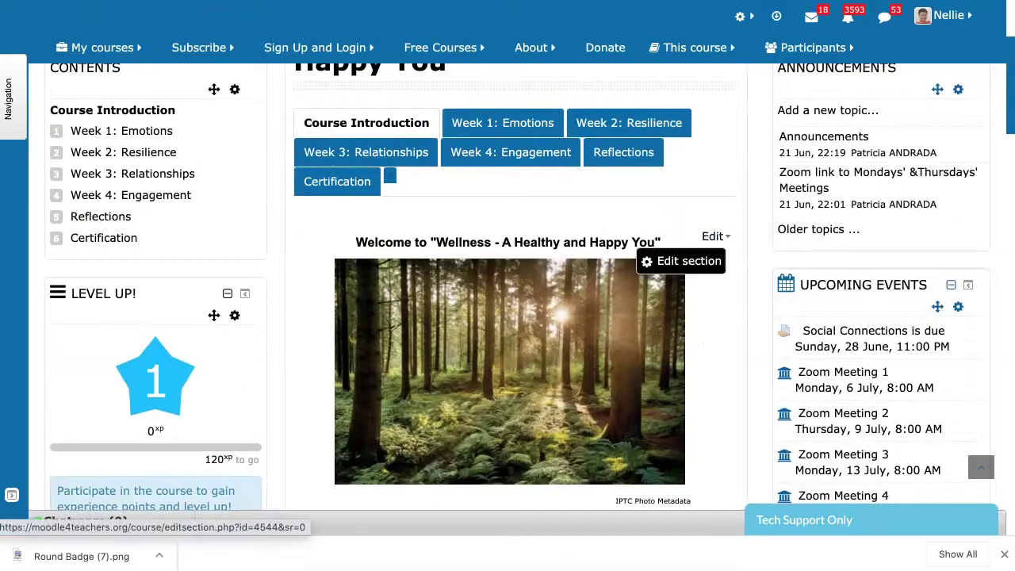
click(681, 262)
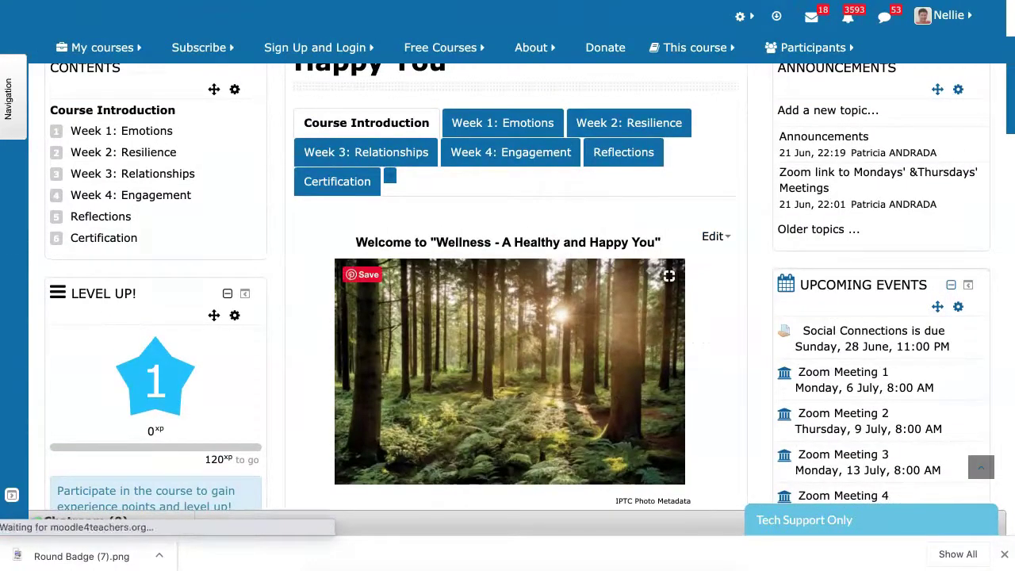
scroll(668, 275, down, 2)
scroll(668, 276, down, 3)
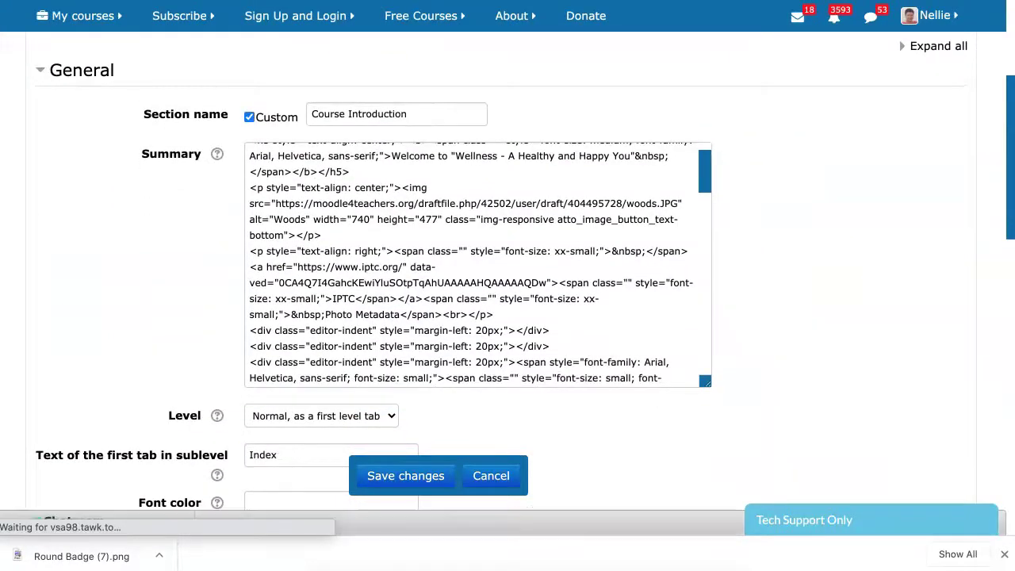
scroll(606, 357, down, 5)
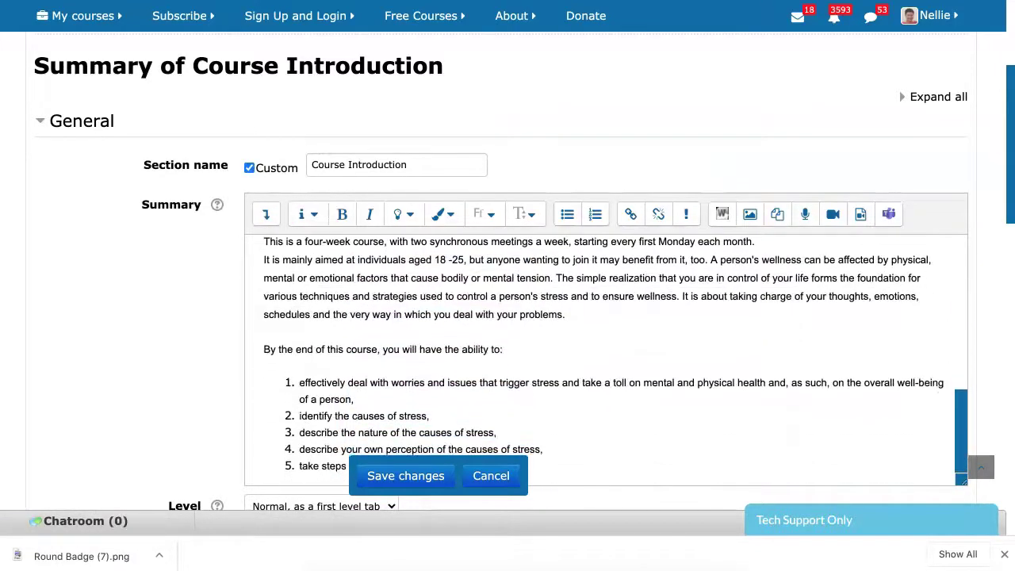
Convert the selected course goals into an automatic numbered list.
drag(299, 382, 544, 449)
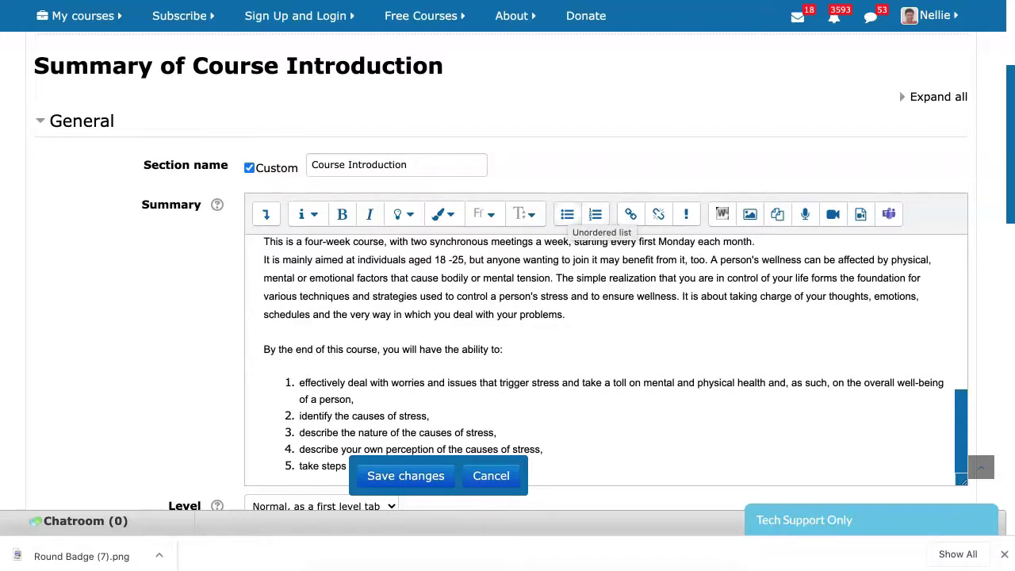
click(567, 214)
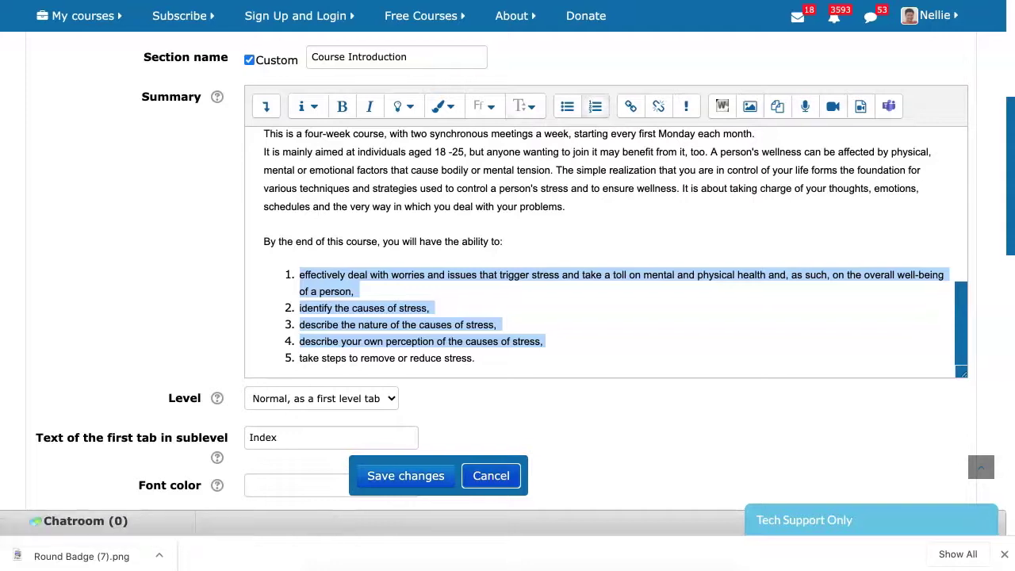
scroll(503, 302, down, 7)
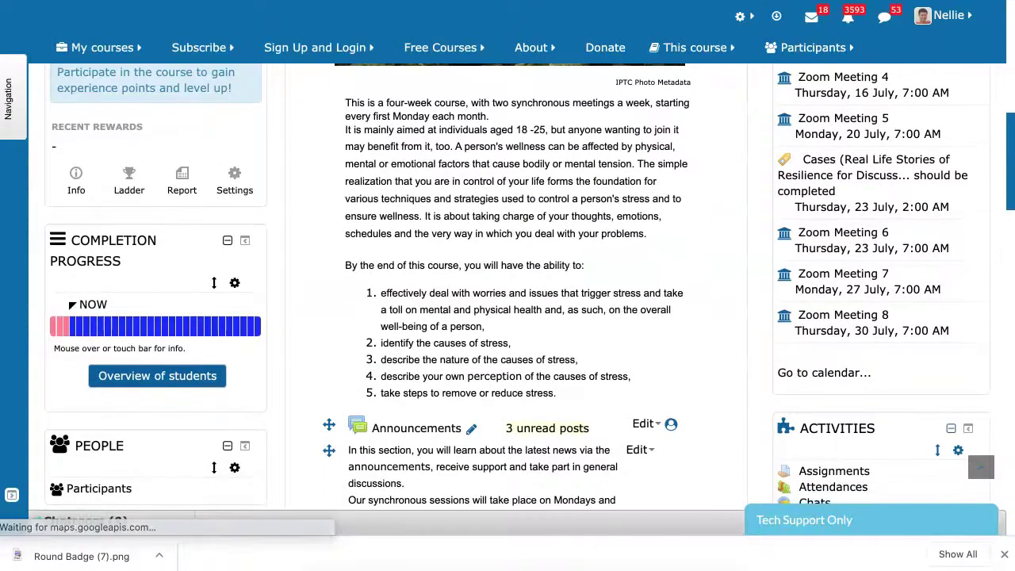
scroll(507, 302, down, 1)
scroll(642, 333, down, 1)
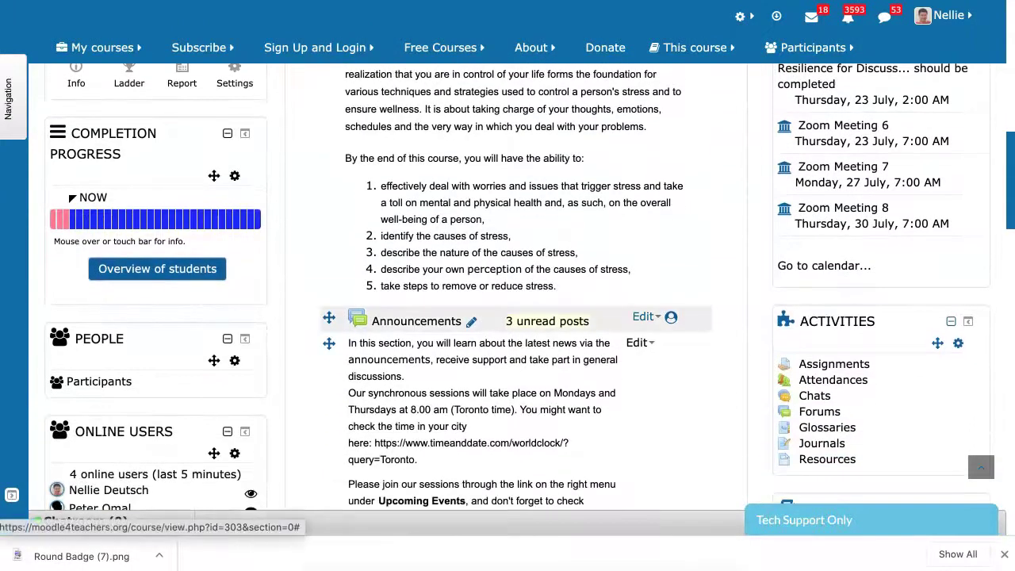
click(642, 316)
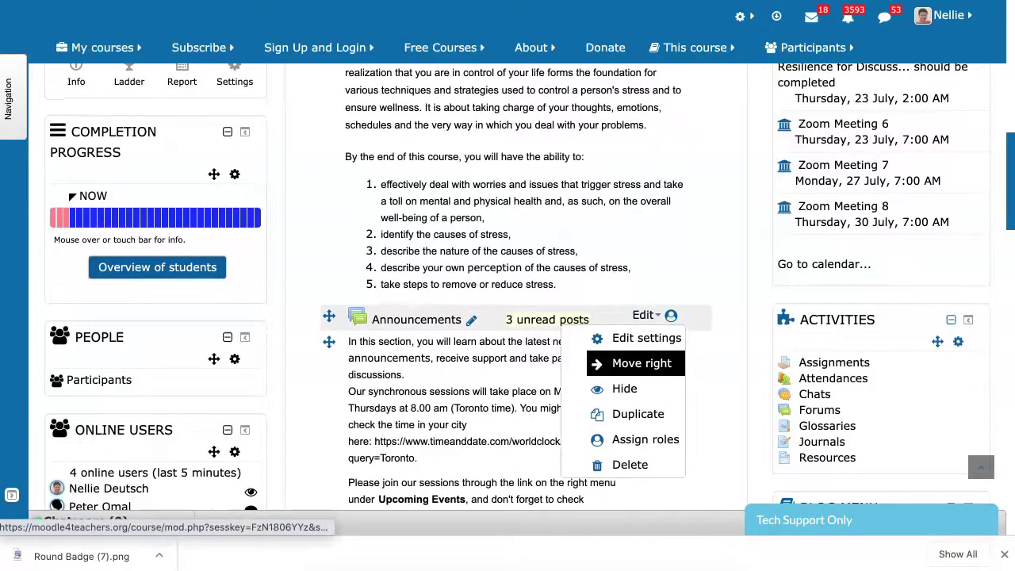
click(641, 363)
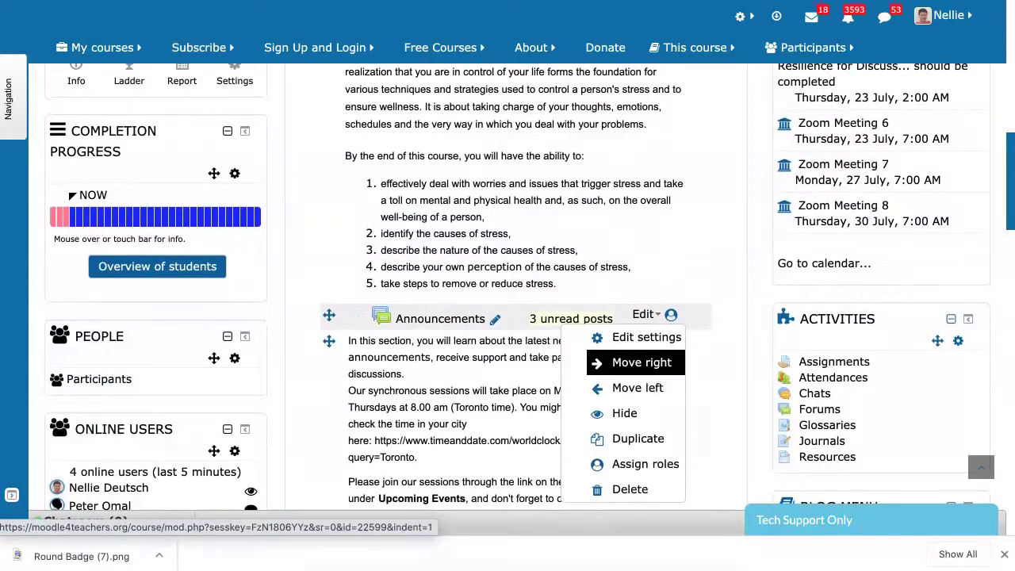
click(638, 387)
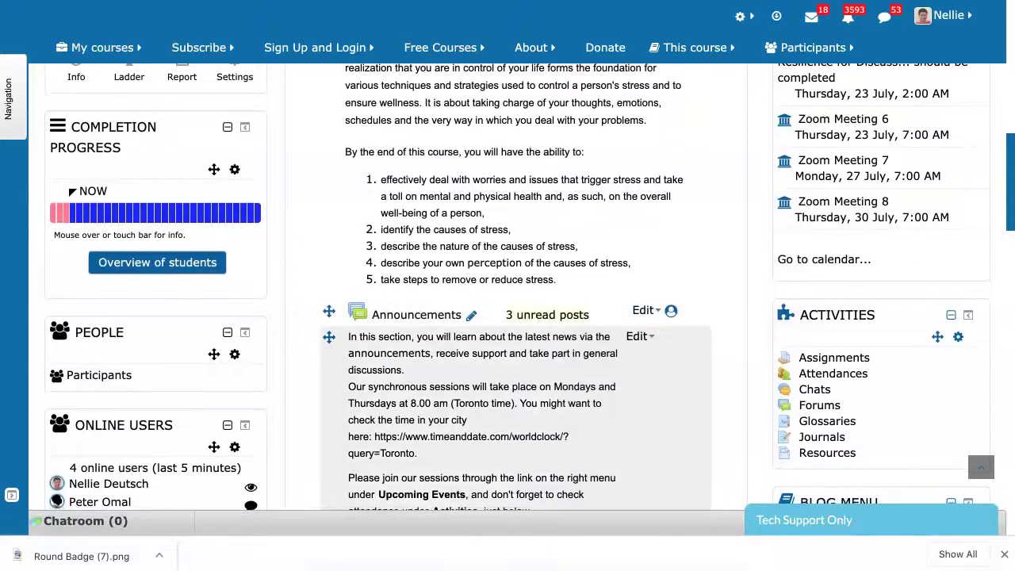
scroll(515, 285, down, 20)
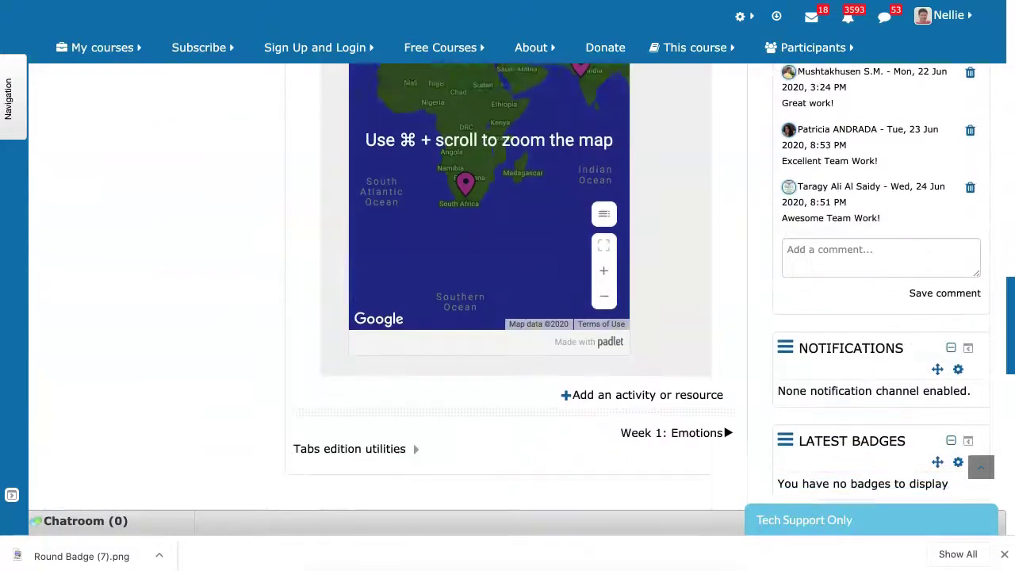
scroll(516, 286, up, 20)
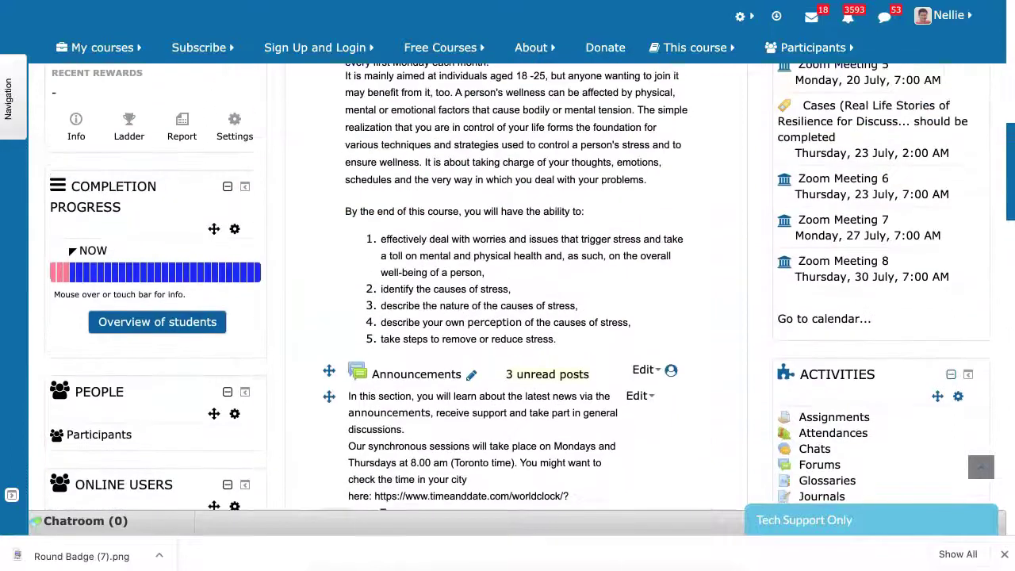
scroll(516, 285, up, 5)
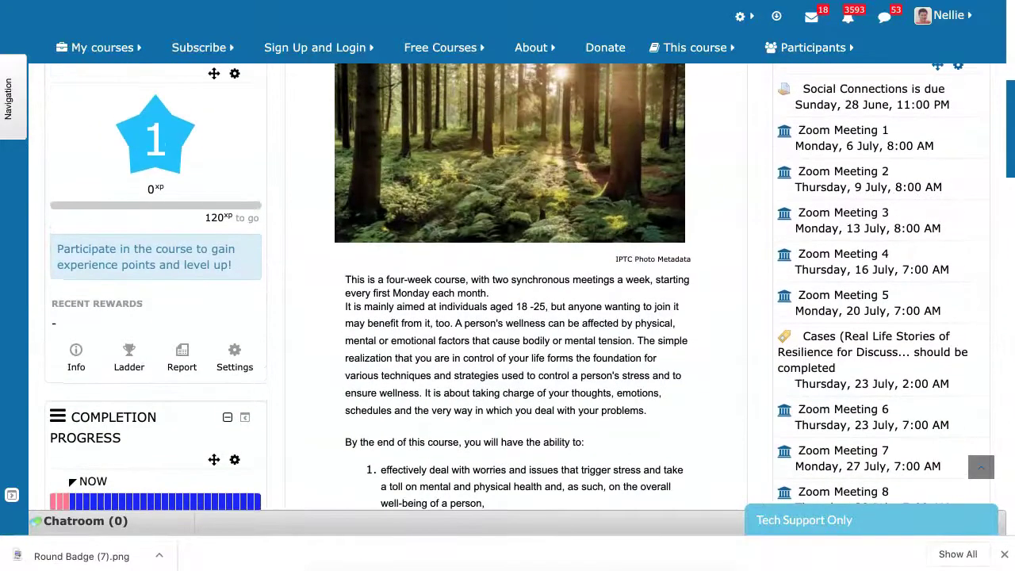
scroll(510, 238, up, 3)
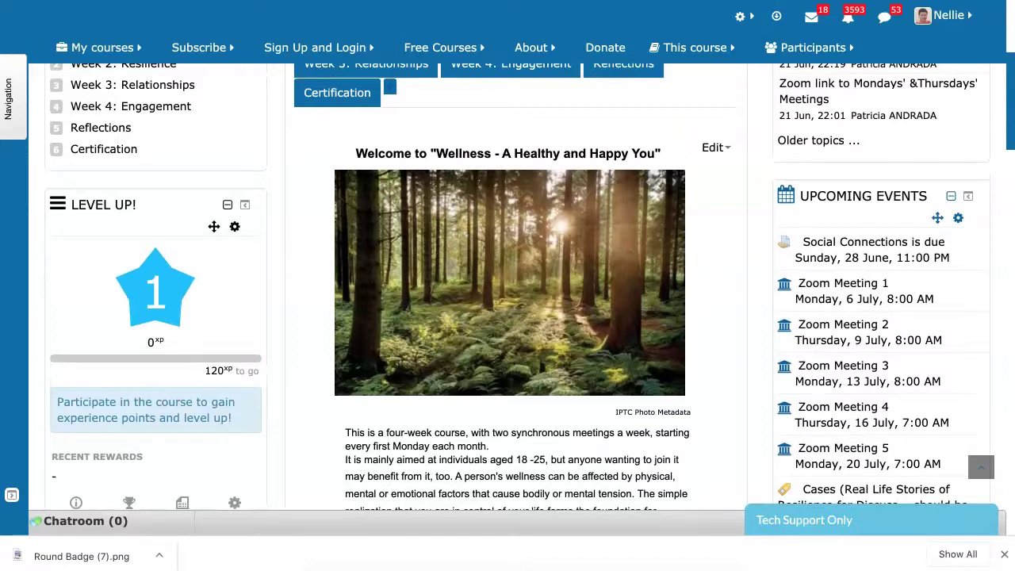
scroll(516, 286, down, 2)
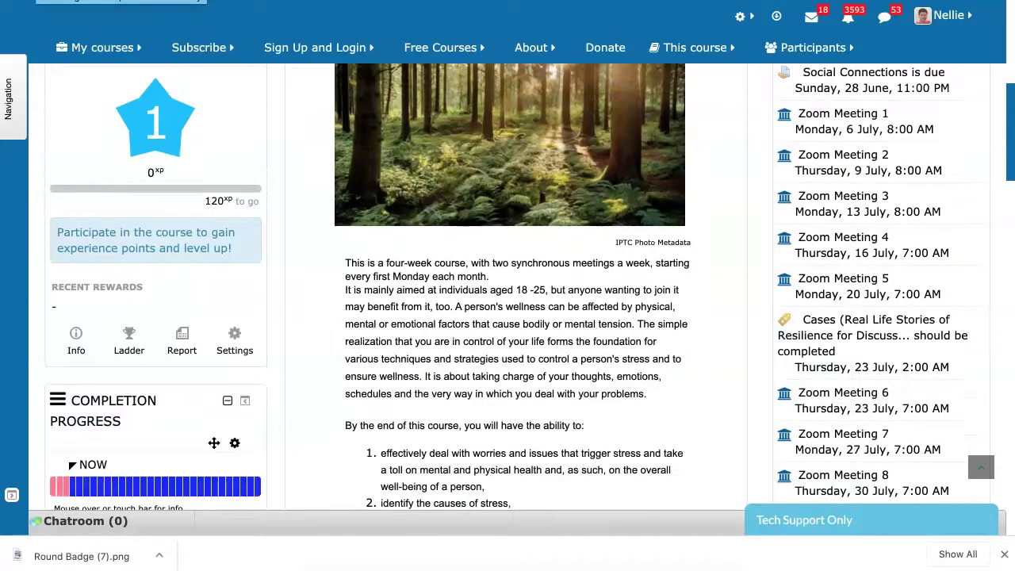
mouse_move(99, 48)
mouse_move(136, 124)
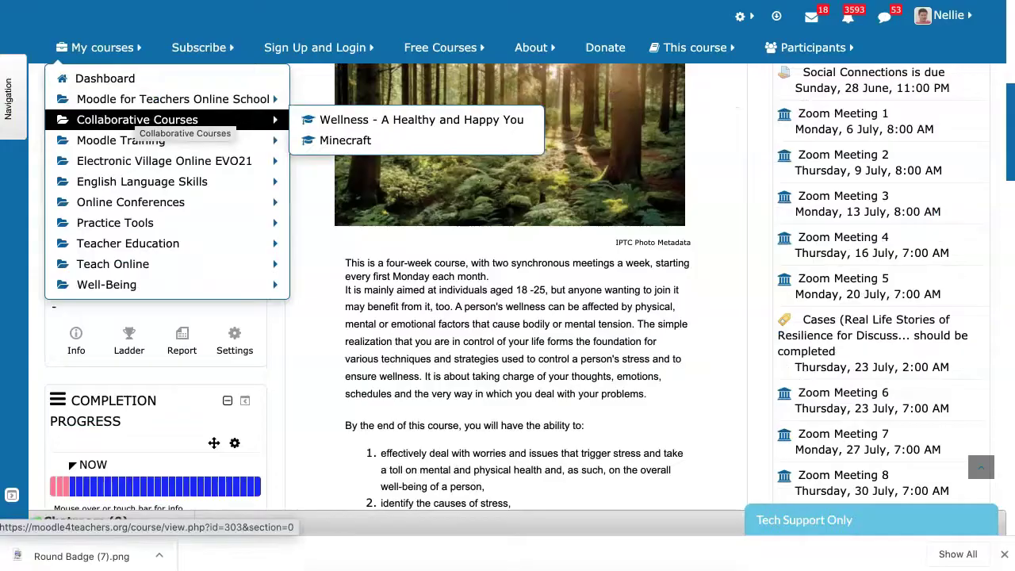